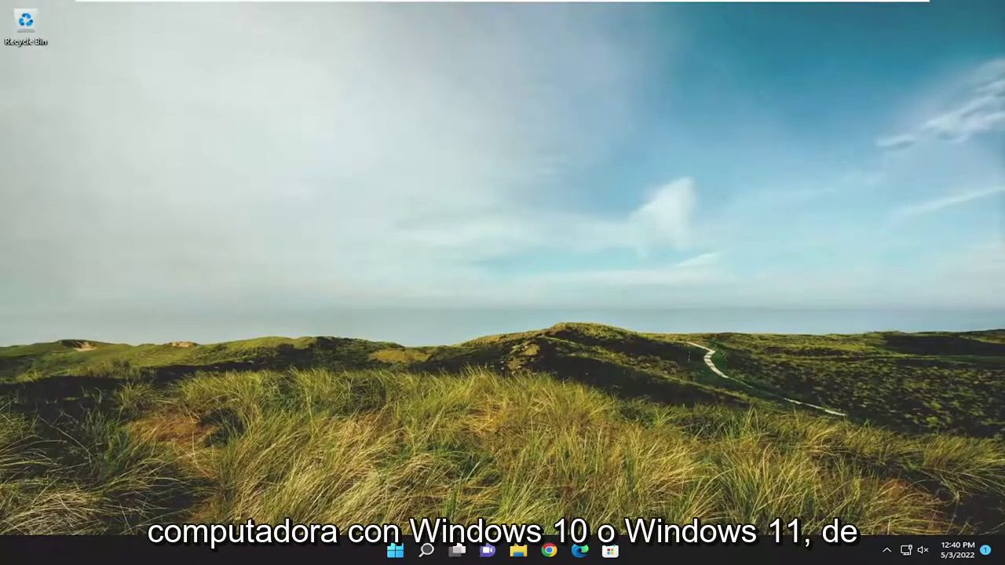
# - Bring up maximized Chrome and drag its title bar to pull it out of full screen
pyautogui.click(552, 552)
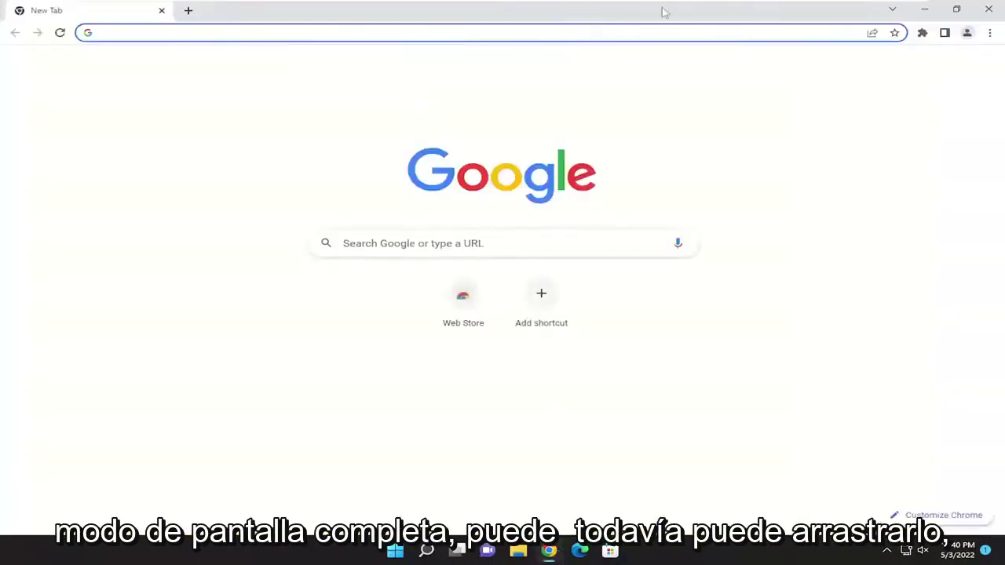
pyautogui.moveTo(661, 12); pyautogui.dragTo(573, 1)
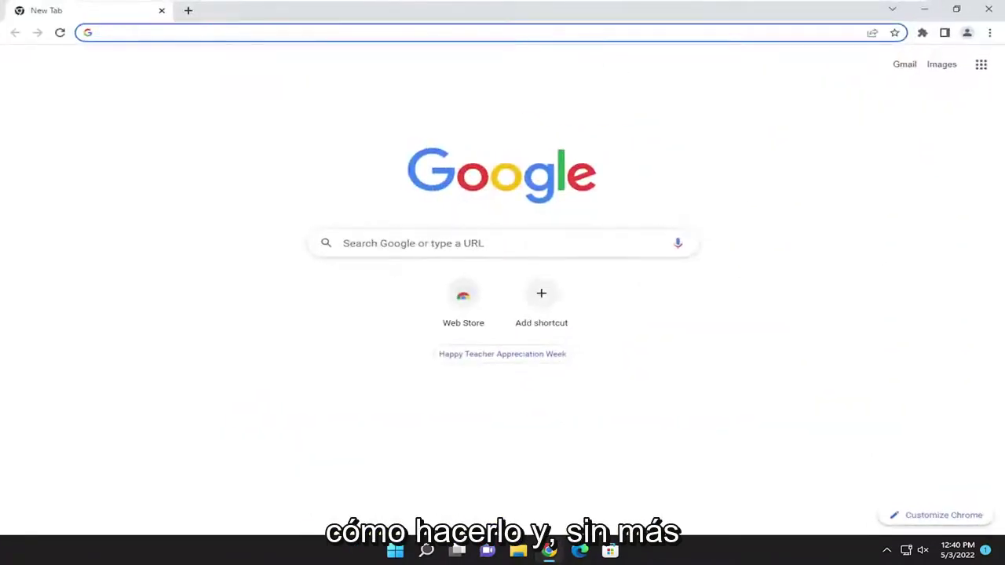
# - Close Chrome, then run regedit from Search as administrator and accept the UAC prompt
pyautogui.click(988, 10)
pyautogui.click(426, 551)
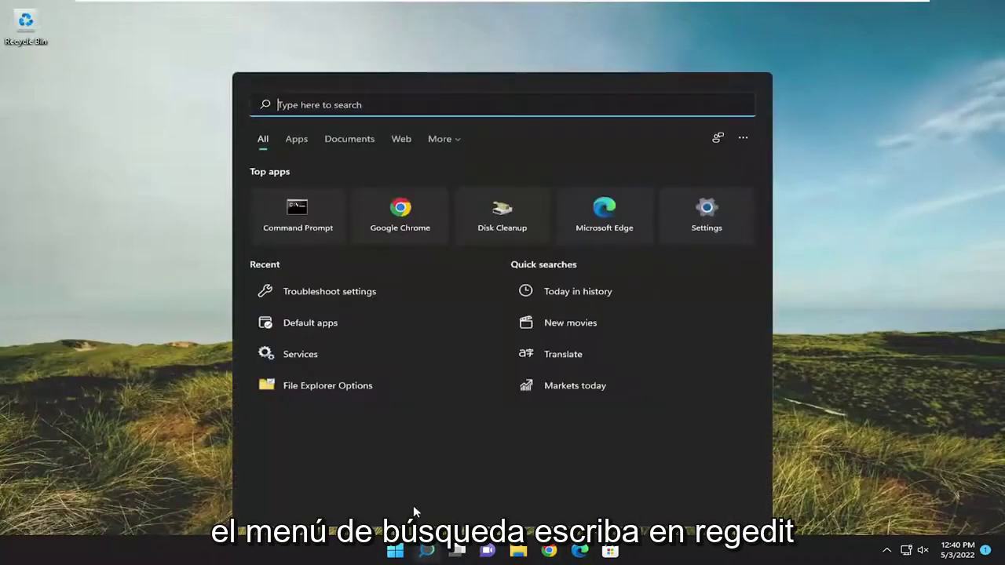
pyautogui.write('regedit')
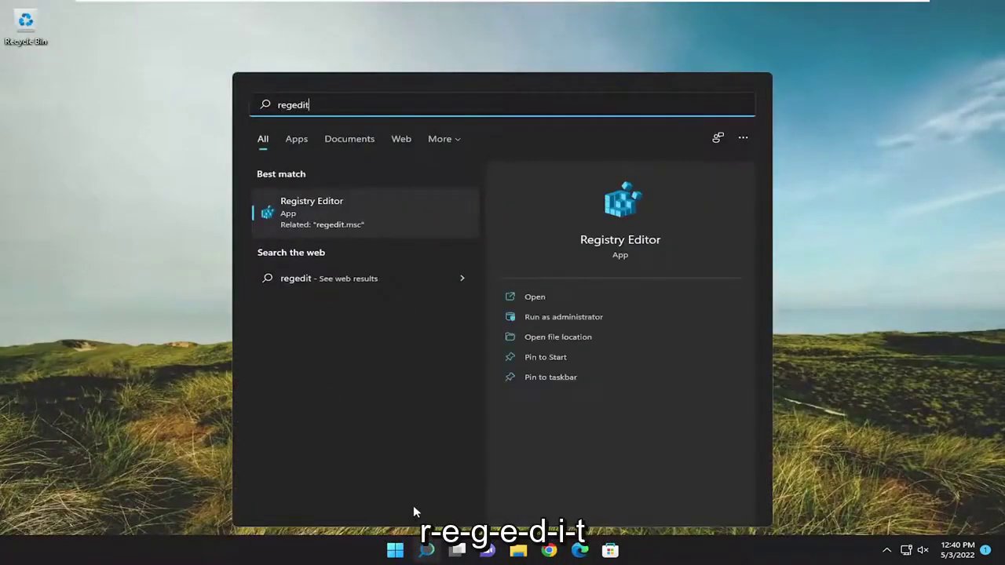
pyautogui.rightClick(323, 219)
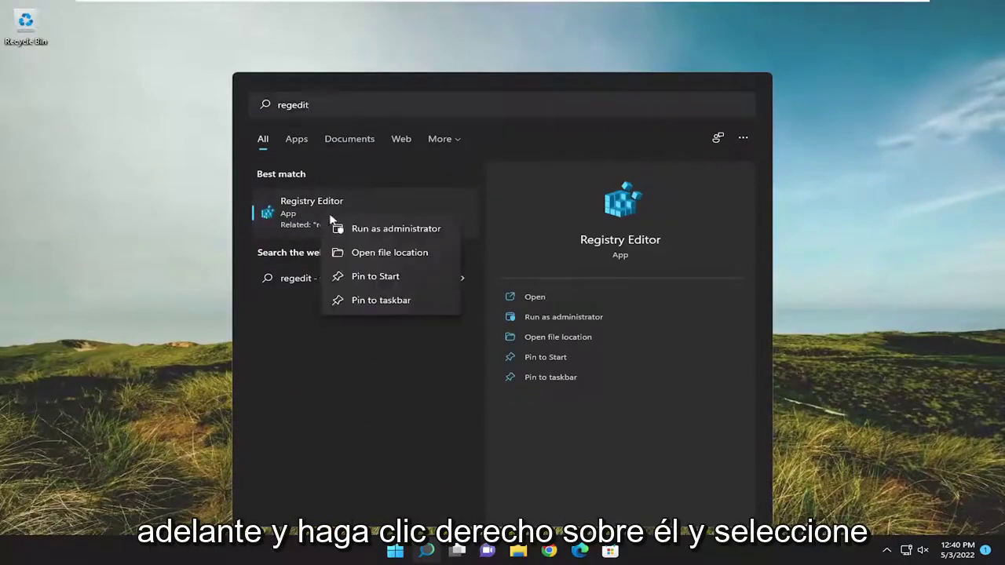
pyautogui.click(402, 230)
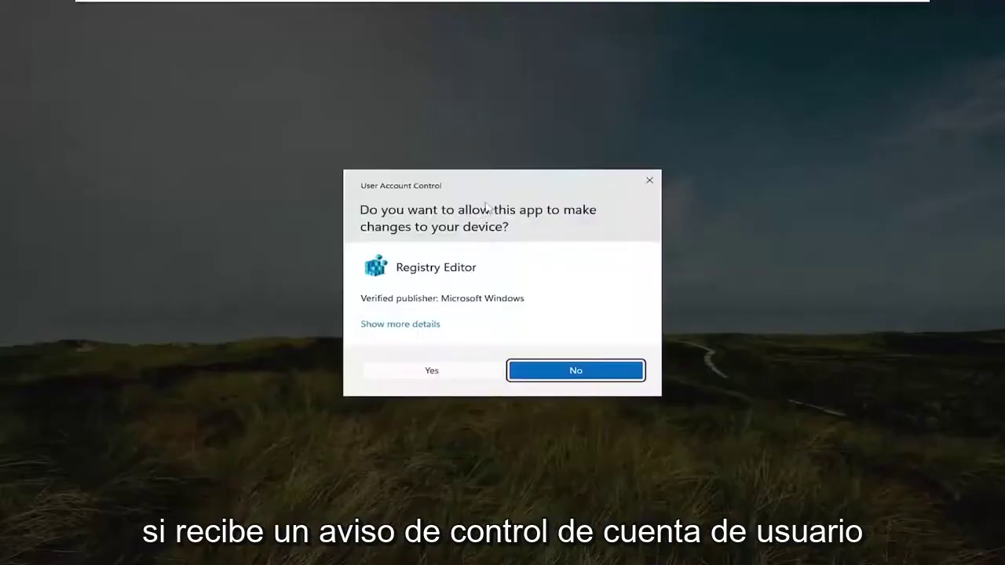
pyautogui.click(456, 371)
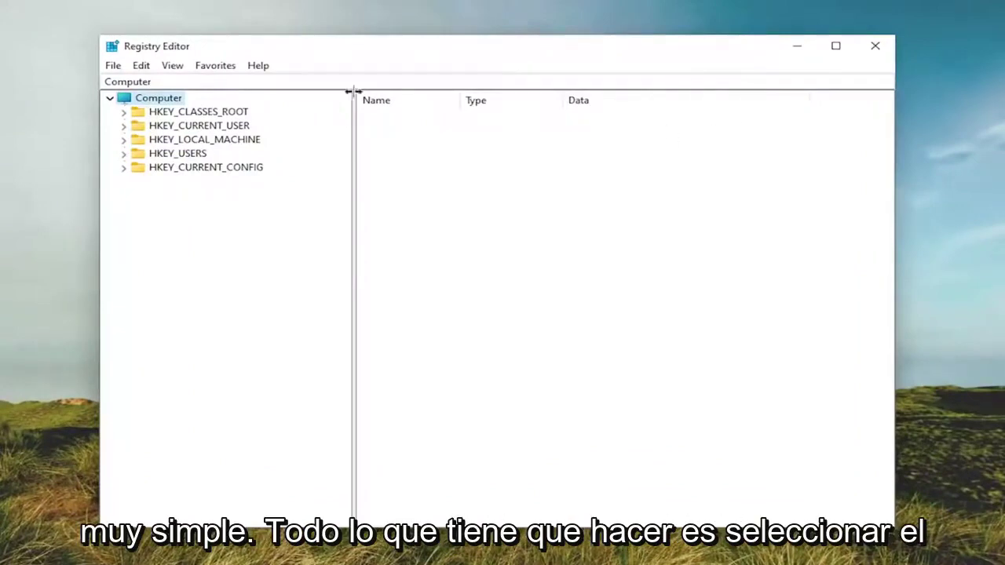
pyautogui.click(115, 66)
pyautogui.click(142, 100)
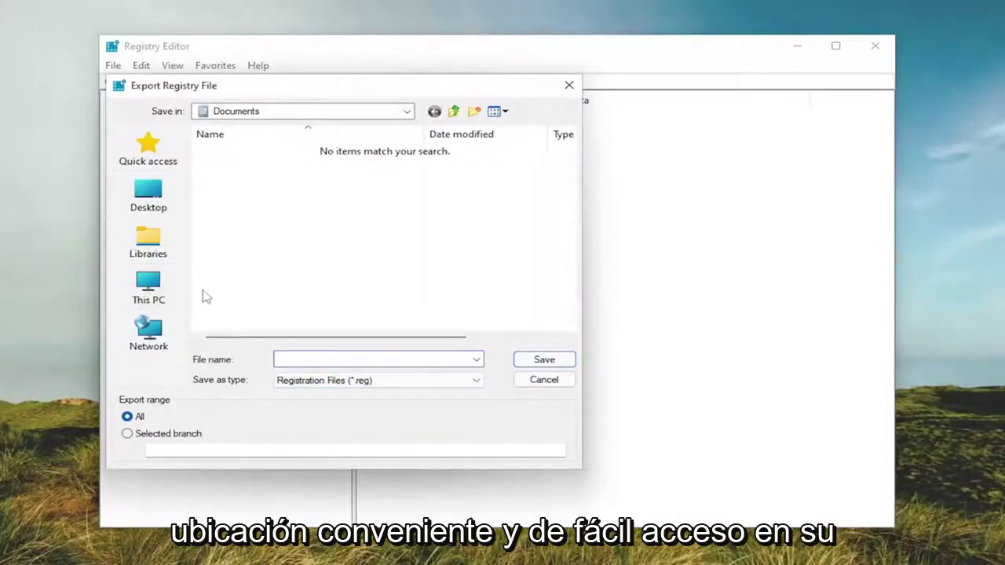
pyautogui.click(549, 383)
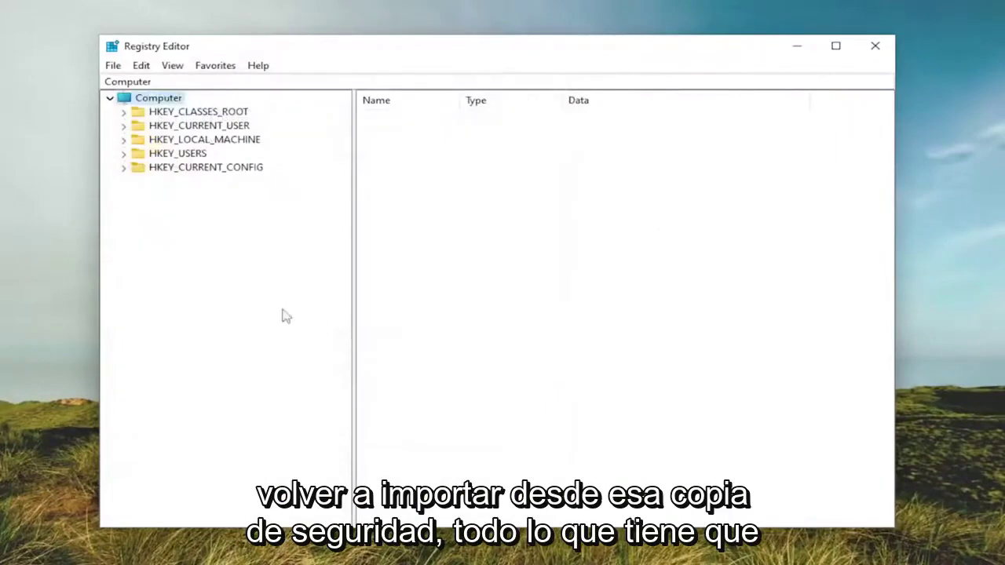
pyautogui.click(113, 66)
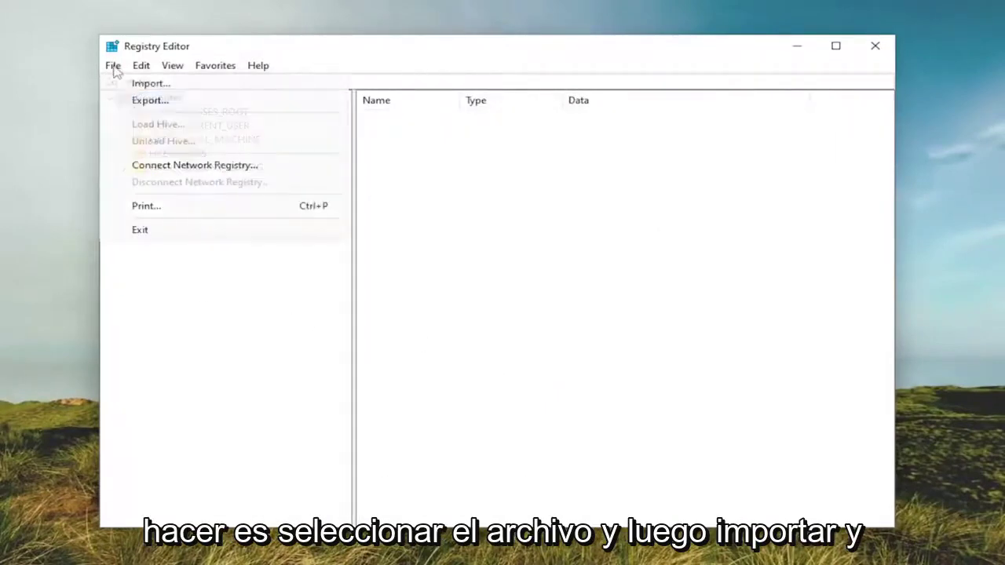
pyautogui.click(141, 84)
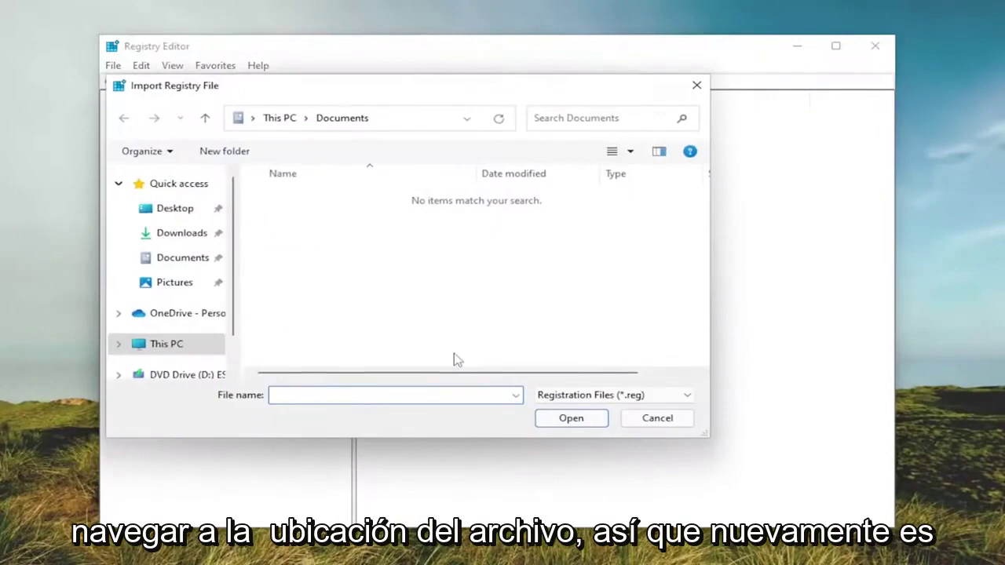
pyautogui.click(656, 423)
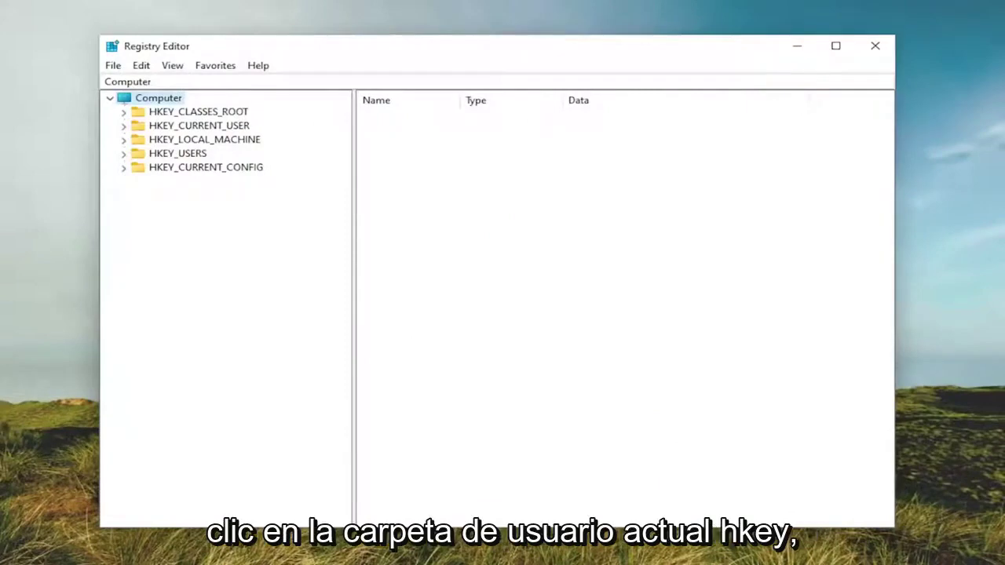
# - Expand HKEY_CURRENT_USER > Control Panel, open the Desktop key, and bring up its context menu
pyautogui.click(223, 132)
pyautogui.doubleClick(222, 131)
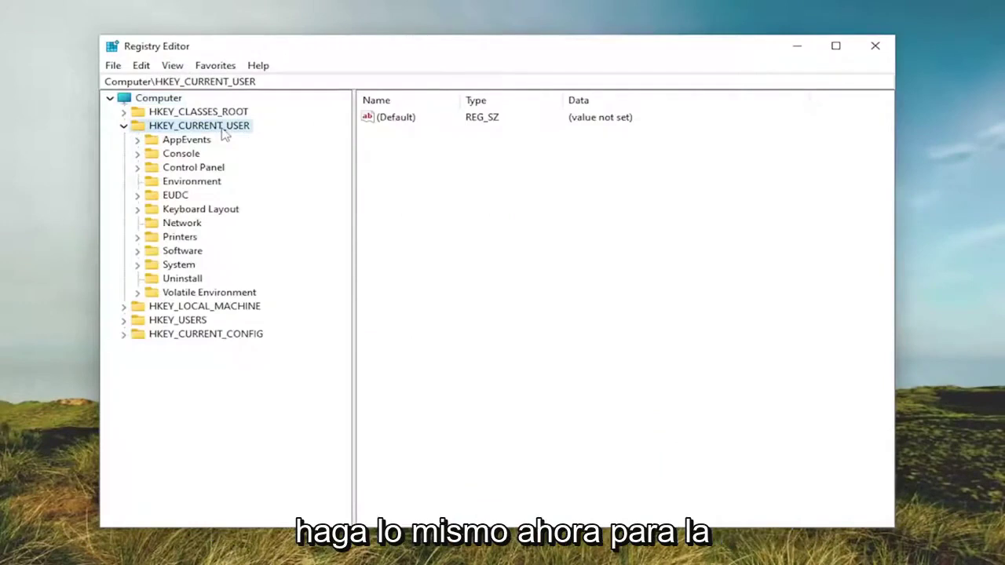
pyautogui.click(182, 172)
pyautogui.doubleClick(182, 171)
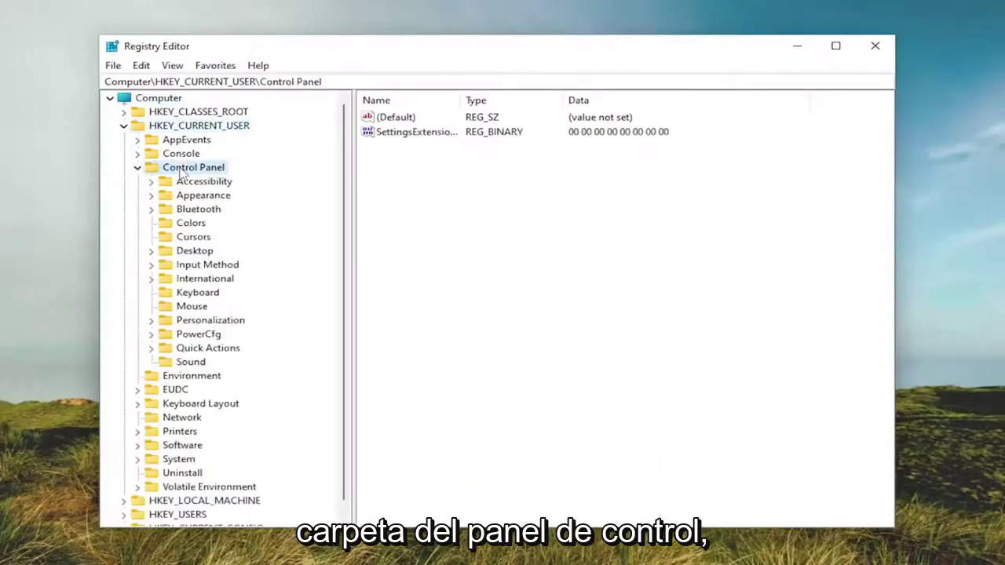
pyautogui.doubleClick(194, 251)
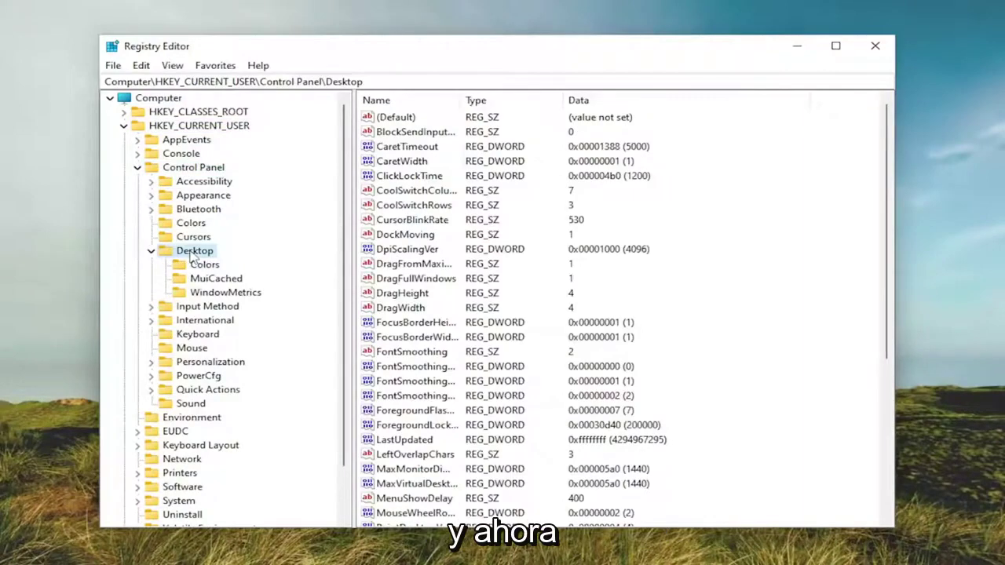
pyautogui.rightClick(189, 256)
# - Add a new string value named DragFromMaximize under Desktop, then request deletion of New Value #1
pyautogui.moveTo(267, 276)
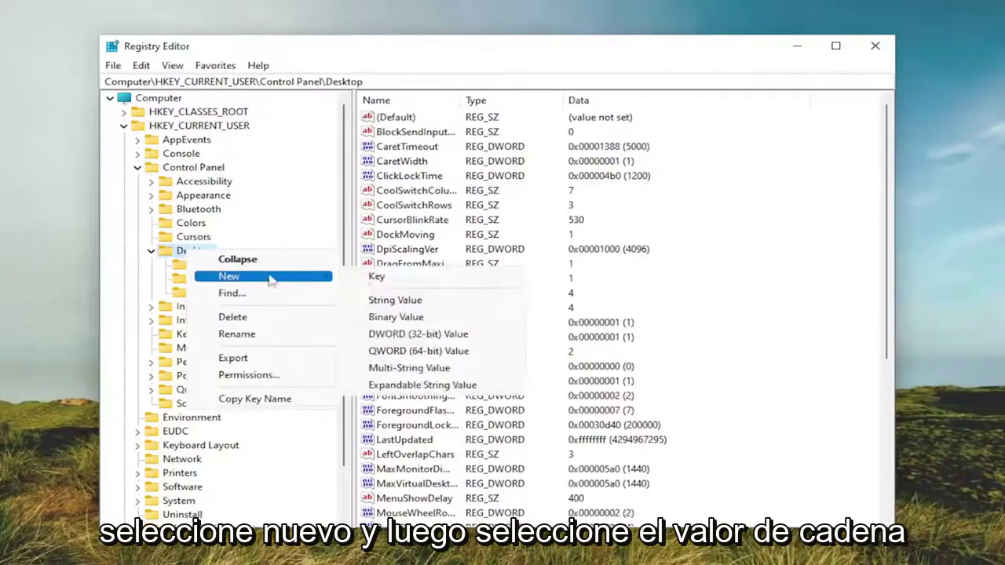
pyautogui.click(401, 300)
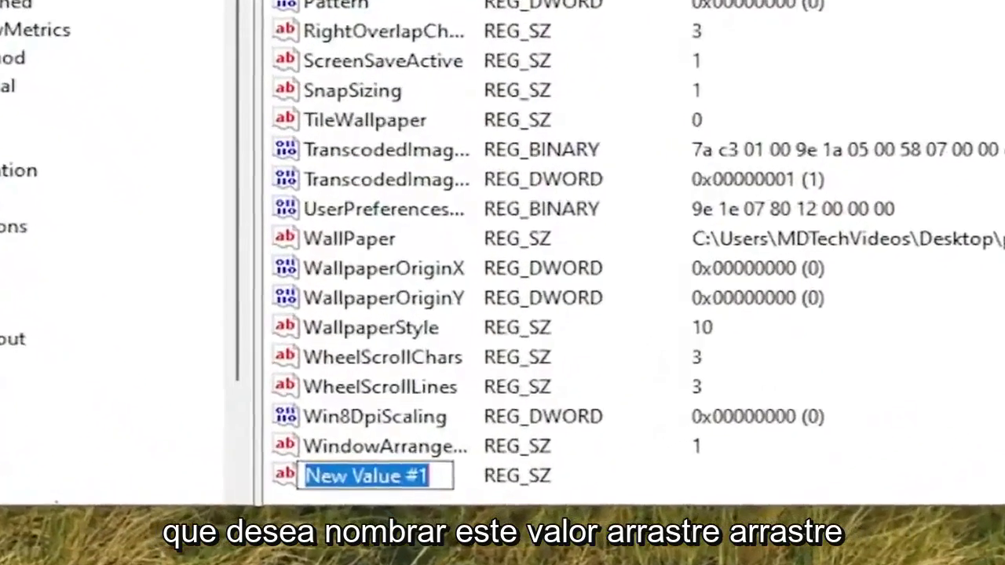
pyautogui.write('Dra')
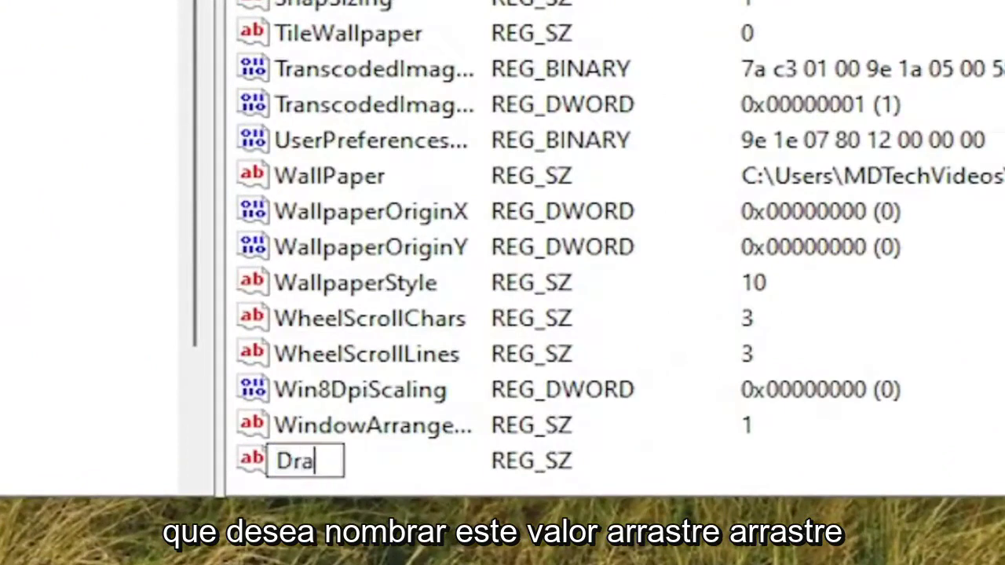
pyautogui.write('gFro')
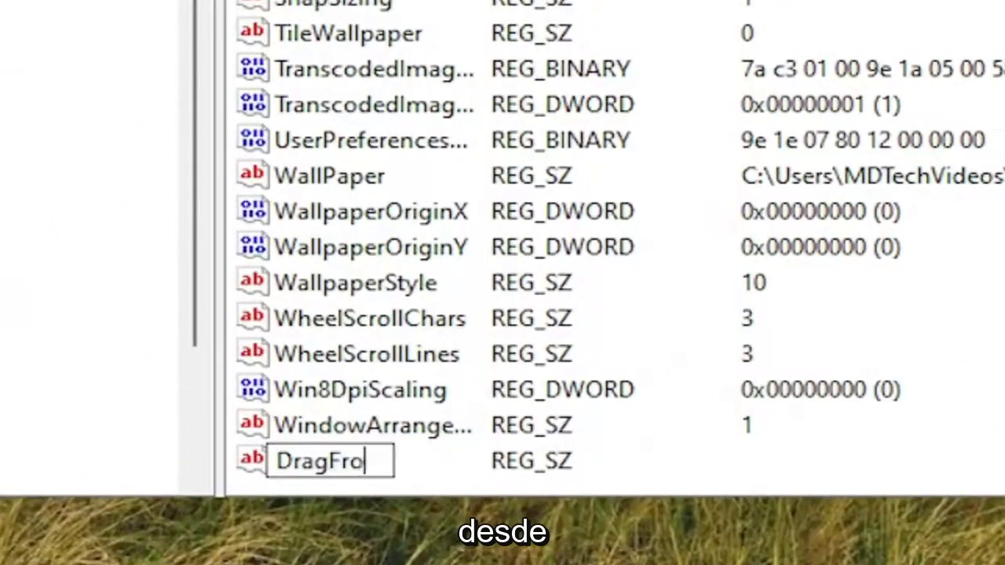
pyautogui.write('mMaximize')
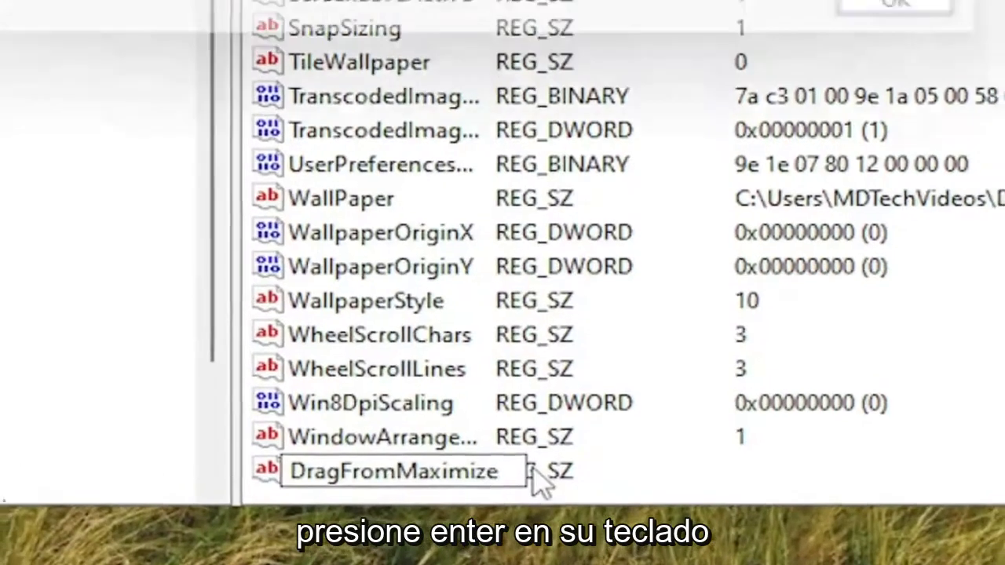
pyautogui.press('Return')
pyautogui.press('Return')
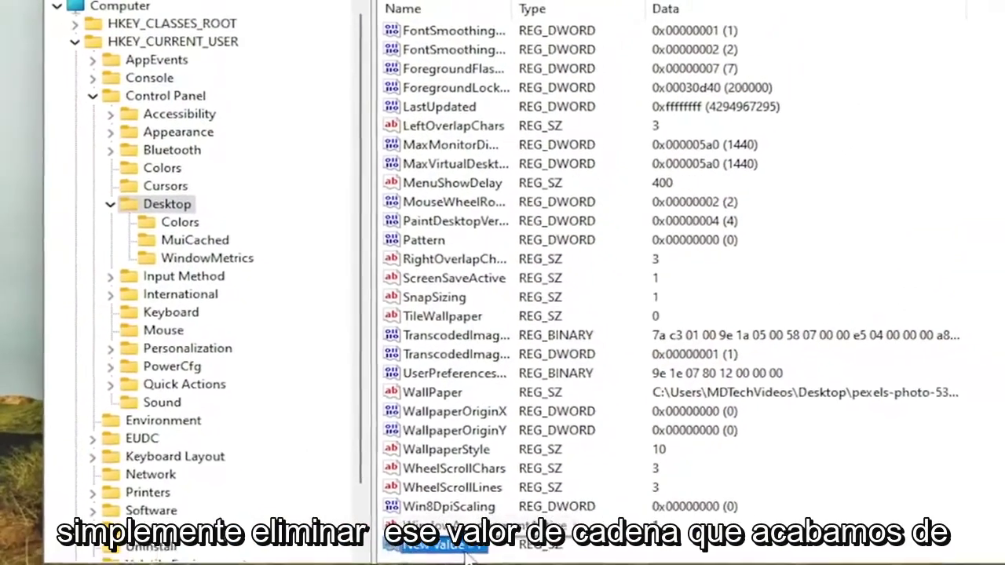
pyautogui.press('Delete')
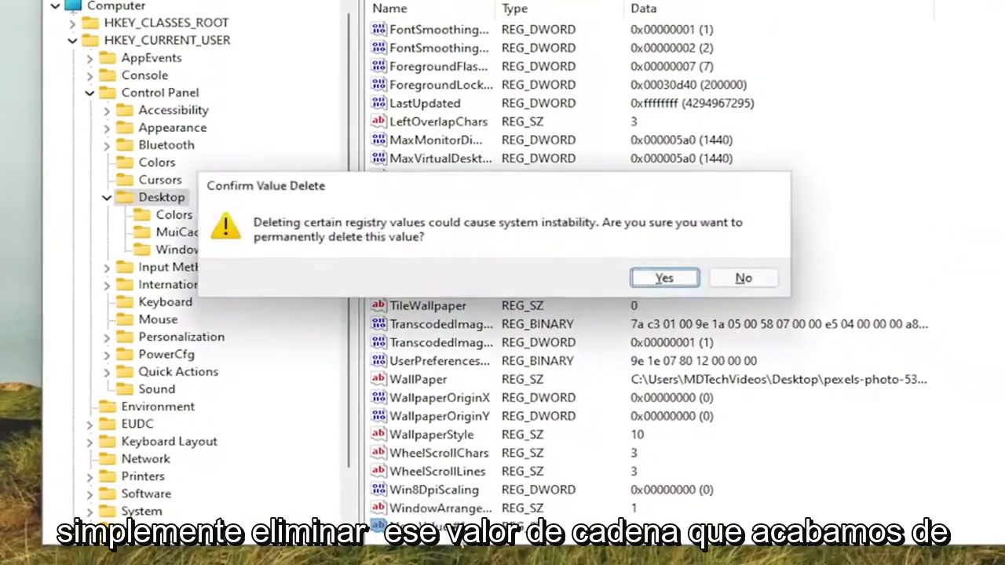
# - Confirm deleting New Value #1, autosize the Name column, and select DragFromMaximize
pyautogui.click(645, 284)
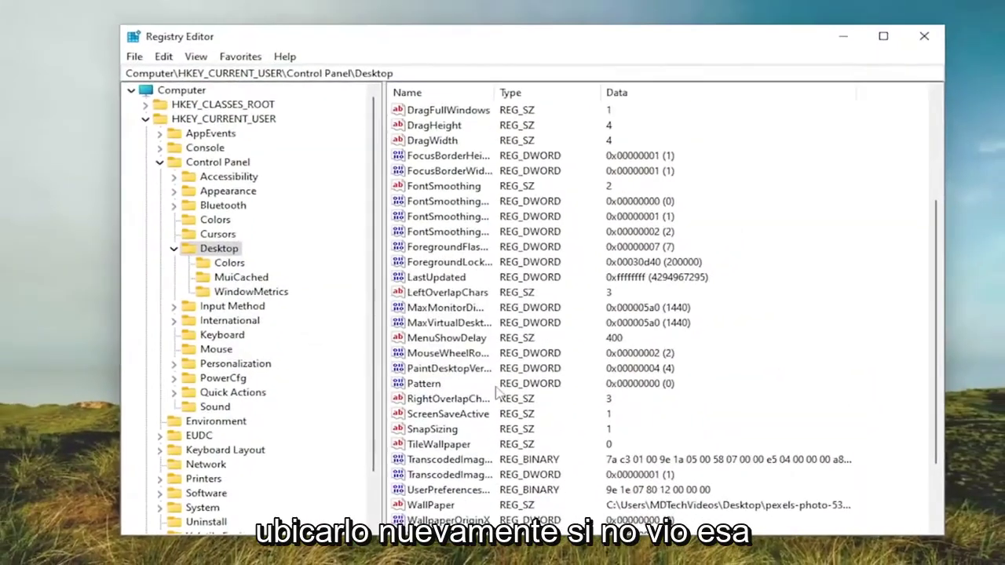
pyautogui.doubleClick(496, 91)
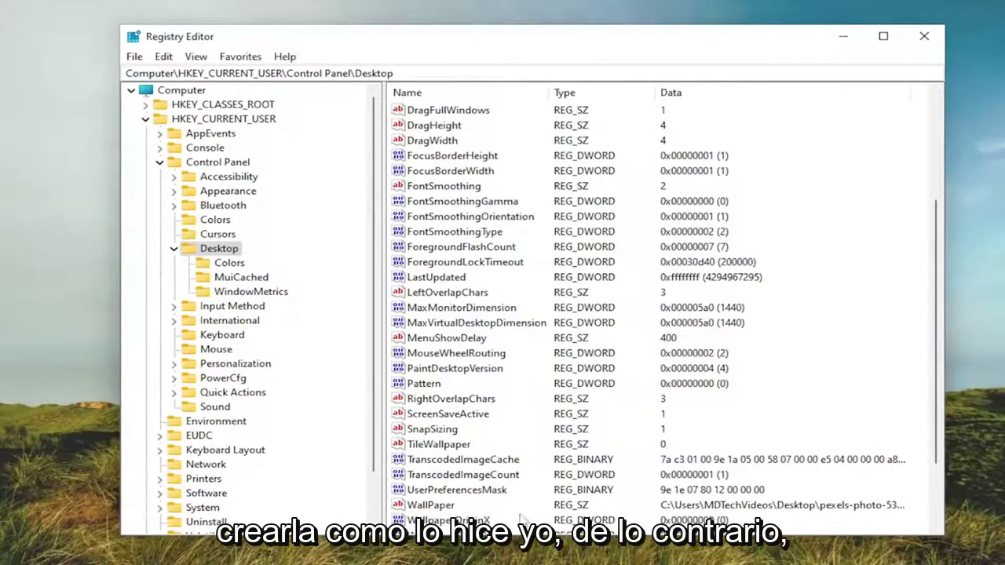
pyautogui.scroll(-2, 495, 349)
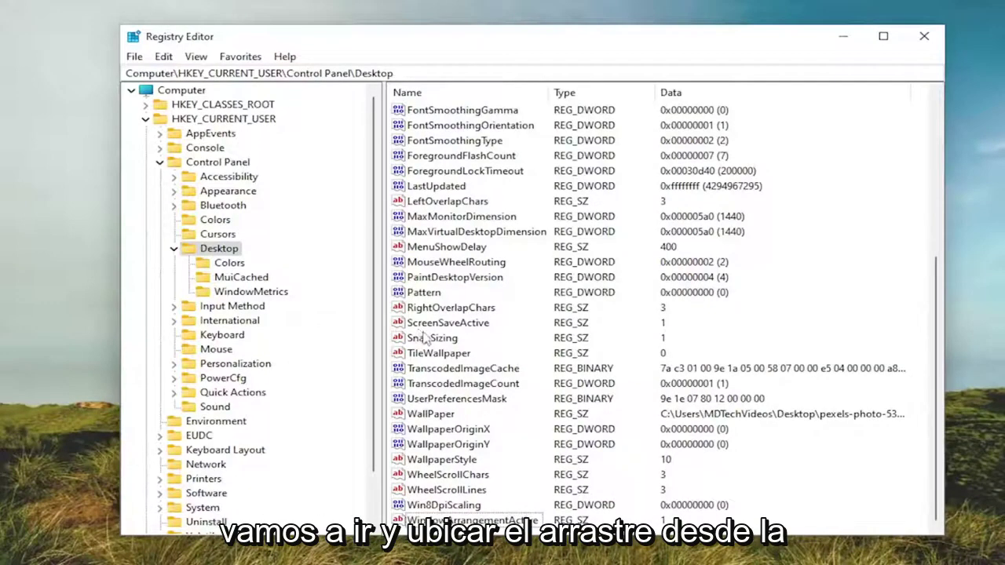
pyautogui.scroll(5, 420, 336)
pyautogui.click(466, 234)
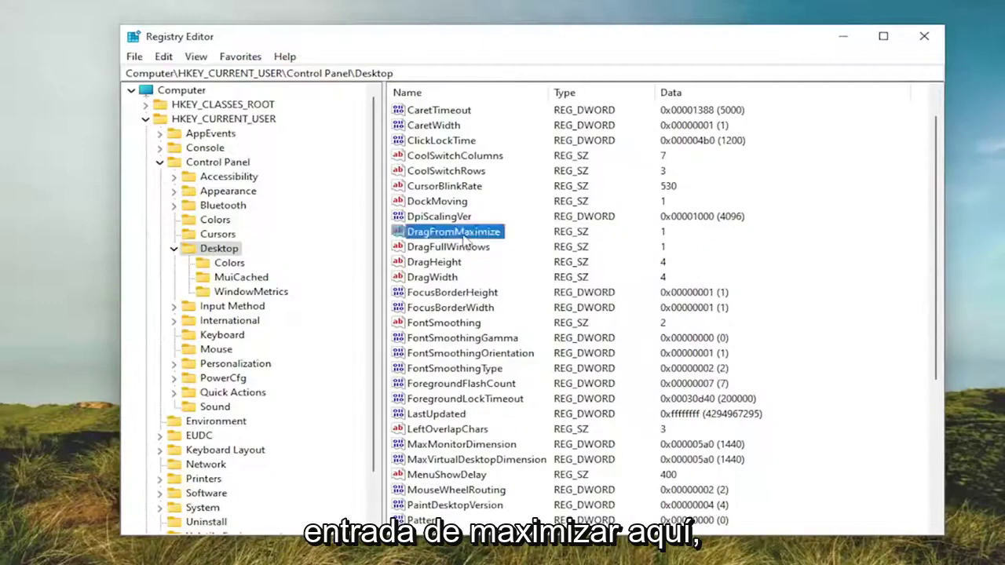
# - Edit DragFromMaximize's value data in the string editor and confirm with OK
pyautogui.doubleClick(455, 239)
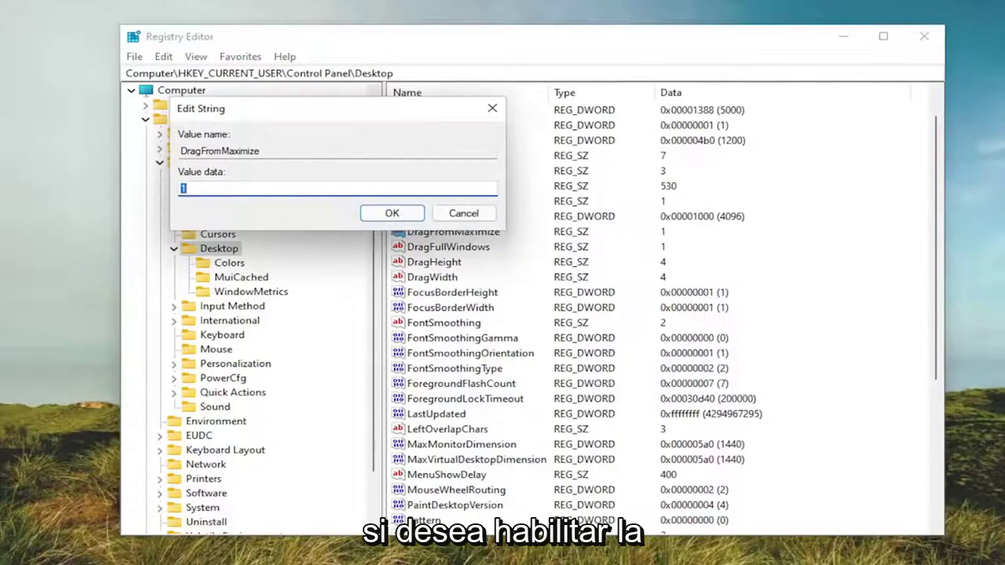
pyautogui.moveTo(339, 108); pyautogui.dragTo(560, 123)
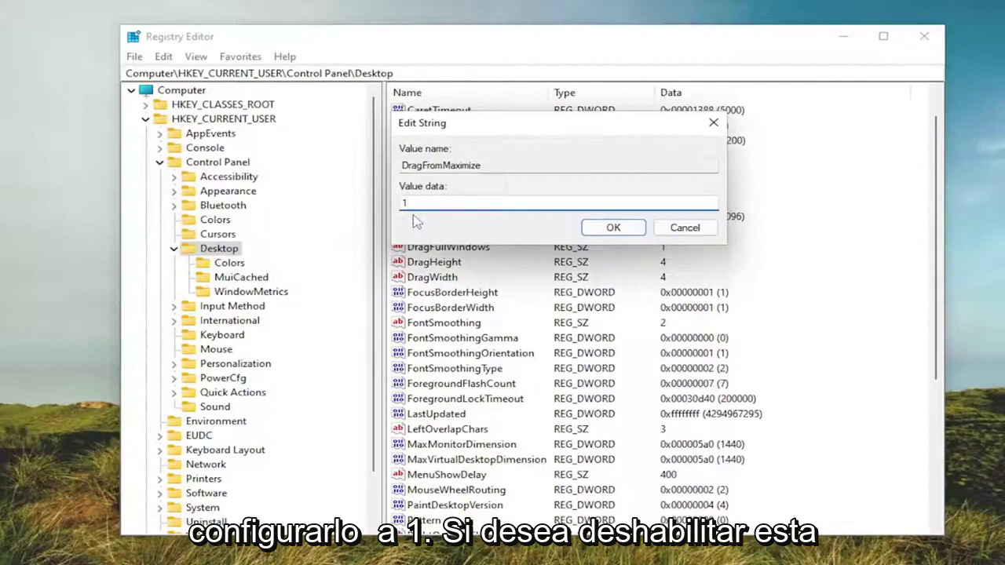
pyautogui.moveTo(408, 207); pyautogui.dragTo(385, 212)
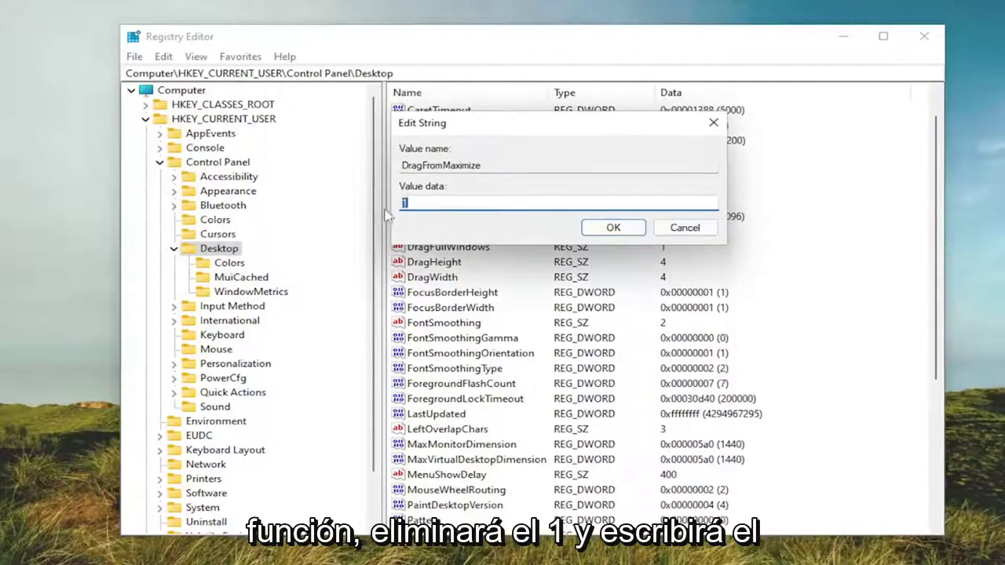
pyautogui.write('0')
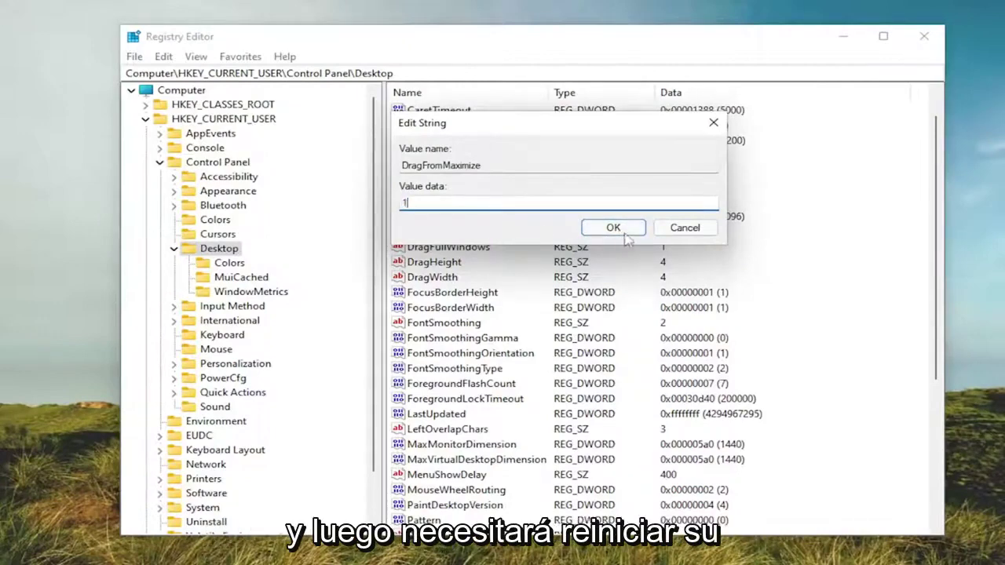
pyautogui.click(613, 227)
# - Collapse Desktop, Control Panel and HKEY_CURRENT_USER back to the top-level hives
pyautogui.click(173, 249)
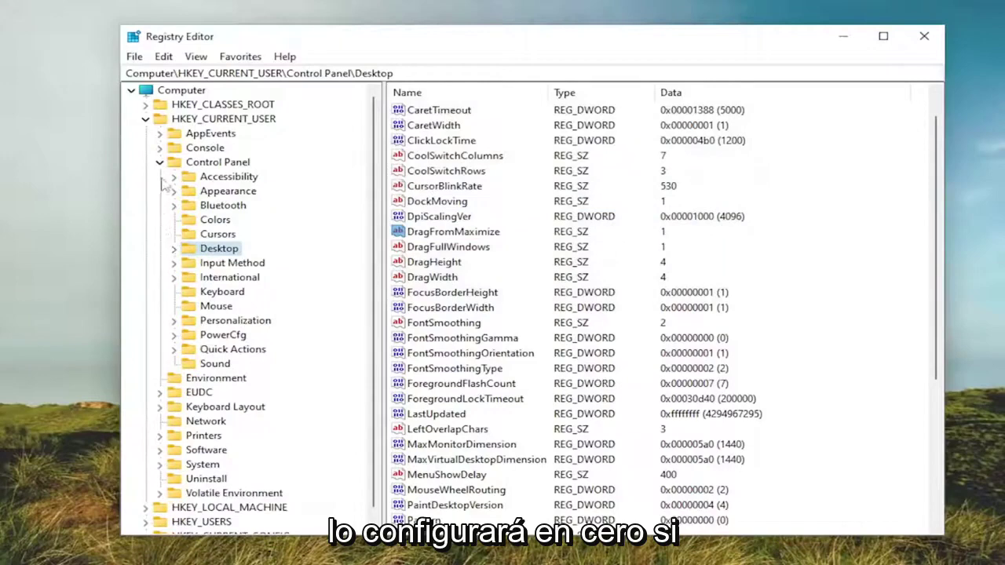
pyautogui.click(159, 148)
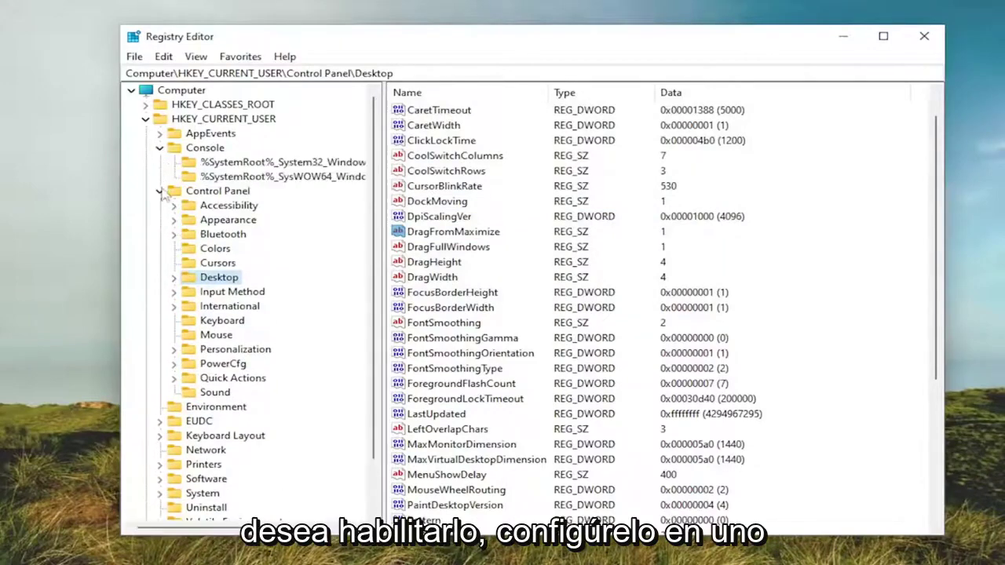
pyautogui.click(159, 190)
pyautogui.click(159, 147)
pyautogui.click(145, 118)
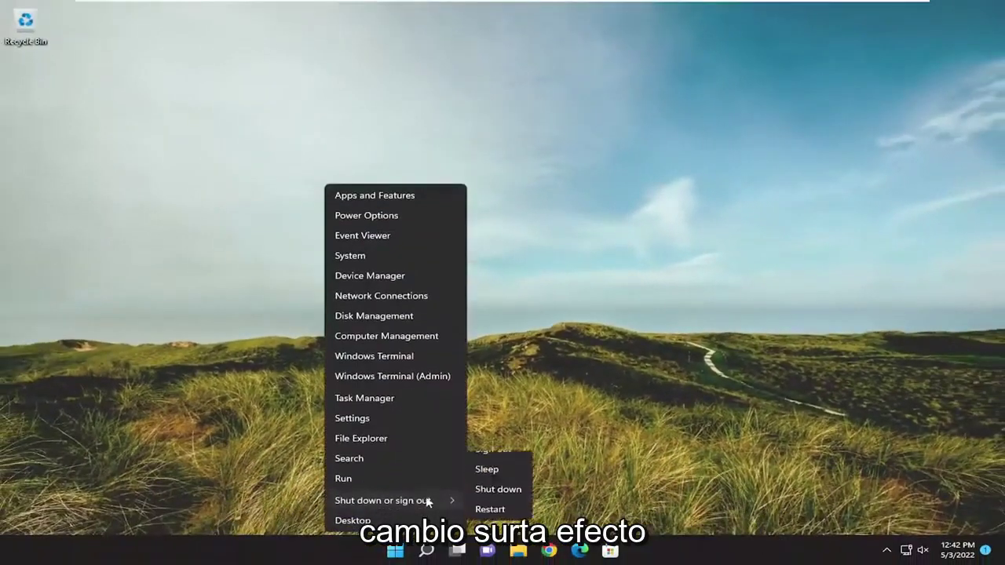
# - Restart Windows so the DragFromMaximize setting takes effect
pyautogui.click(488, 516)
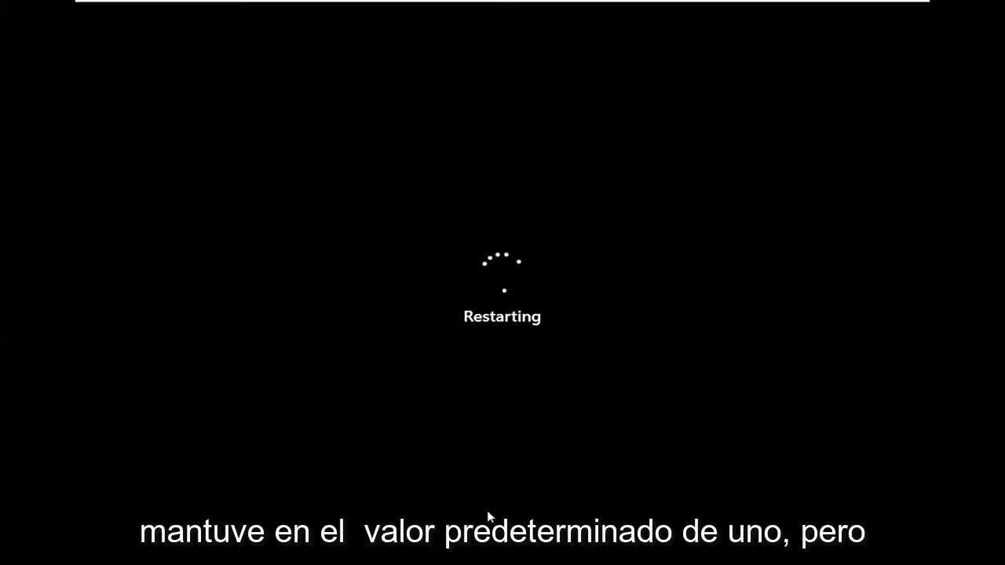